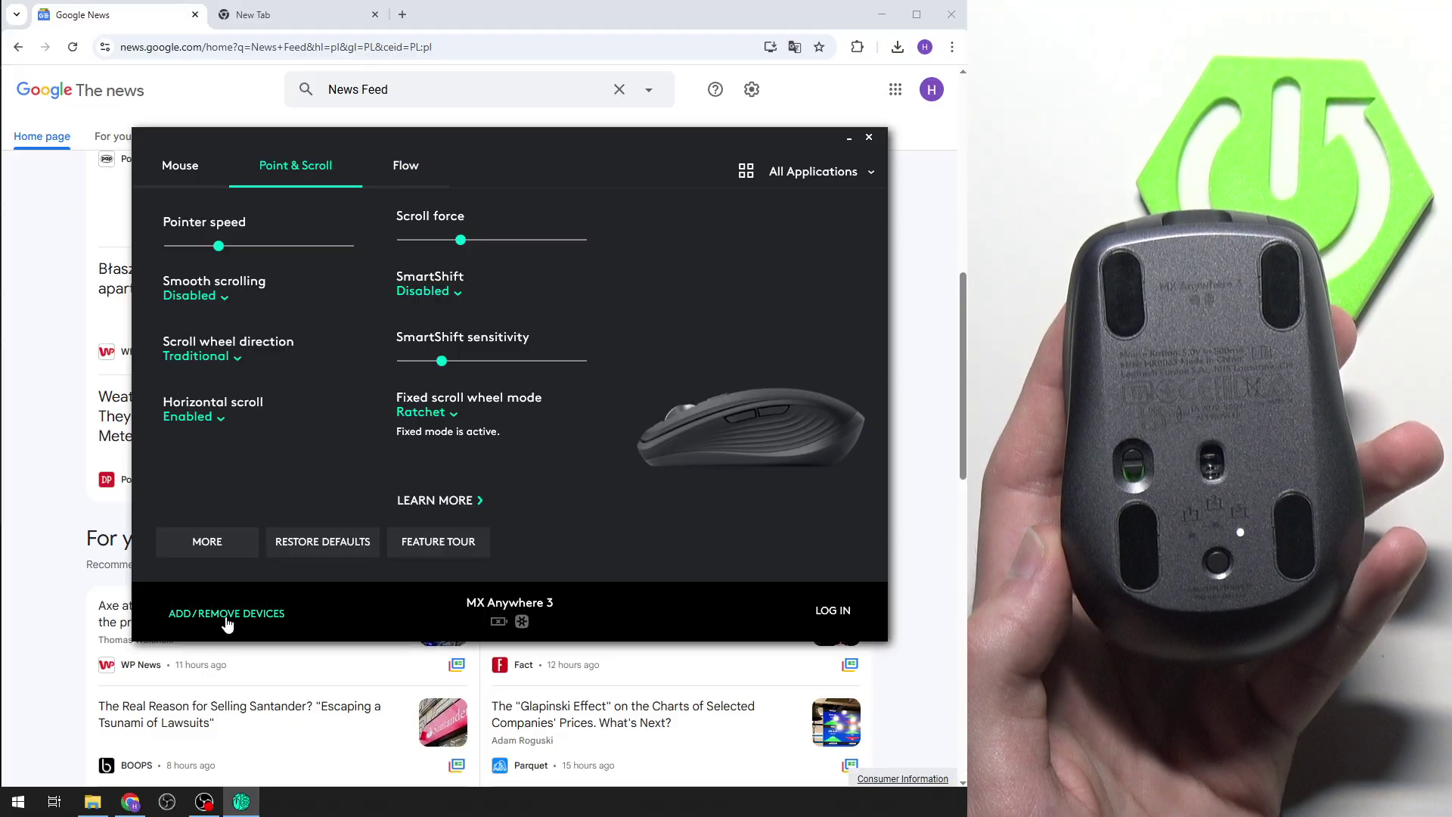
# - Start adding a Bluetooth or other device from Logitech Options' Add/Remove Devices
pyautogui.click(227, 614)
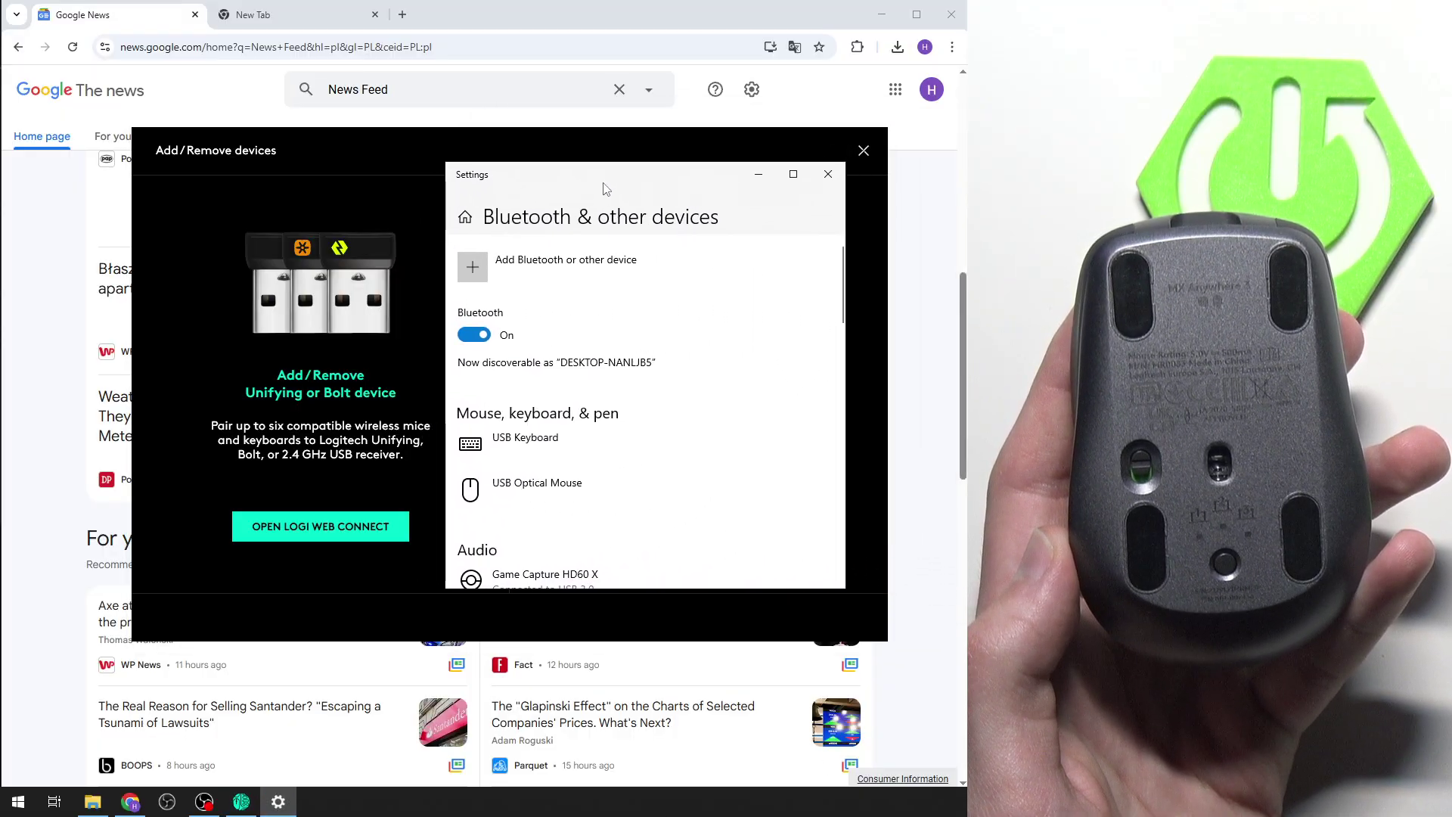
pyautogui.click(501, 270)
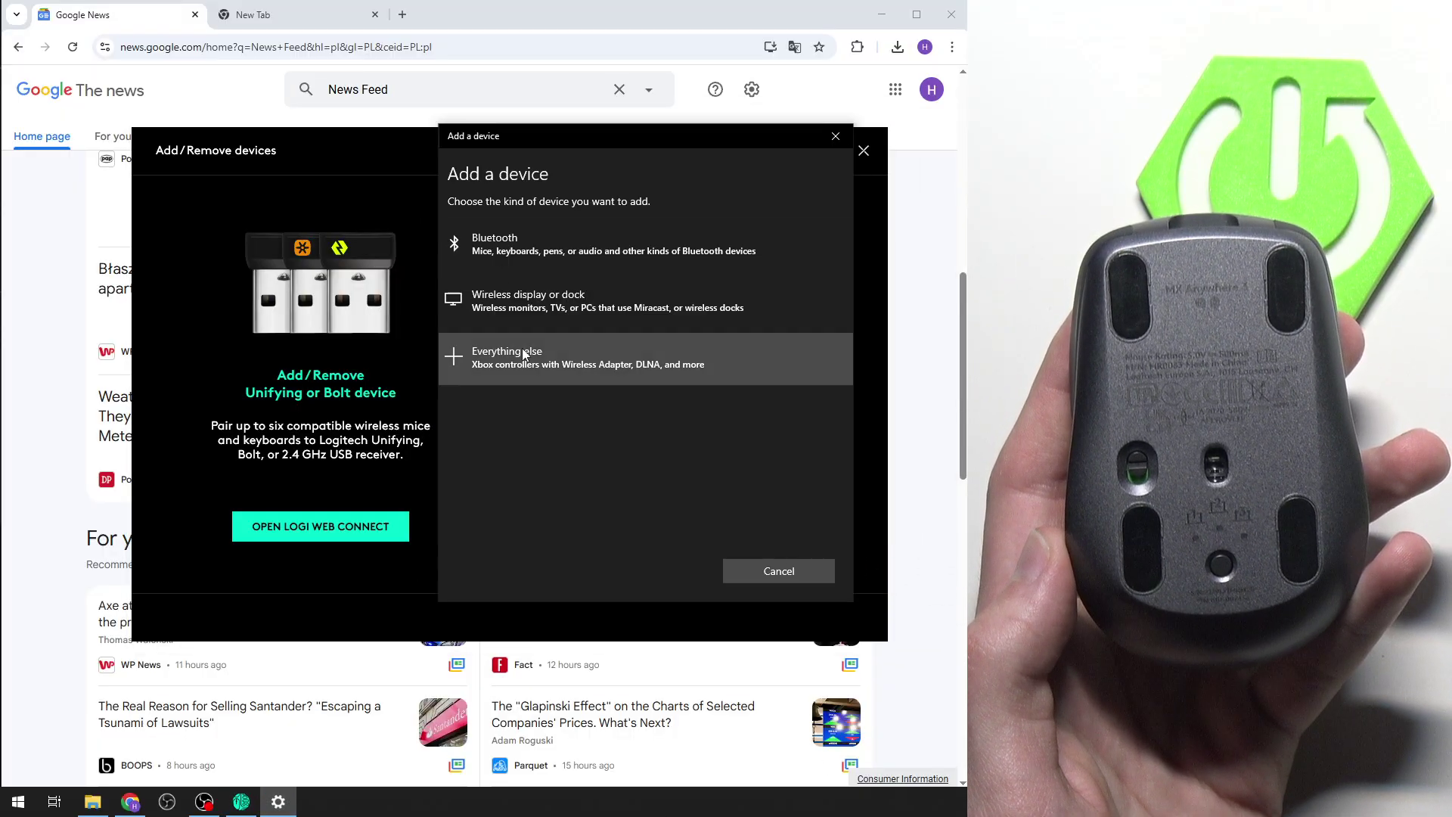
# - Pair the MX Anywhere 3 over Bluetooth, retrying once until it connects
pyautogui.click(543, 257)
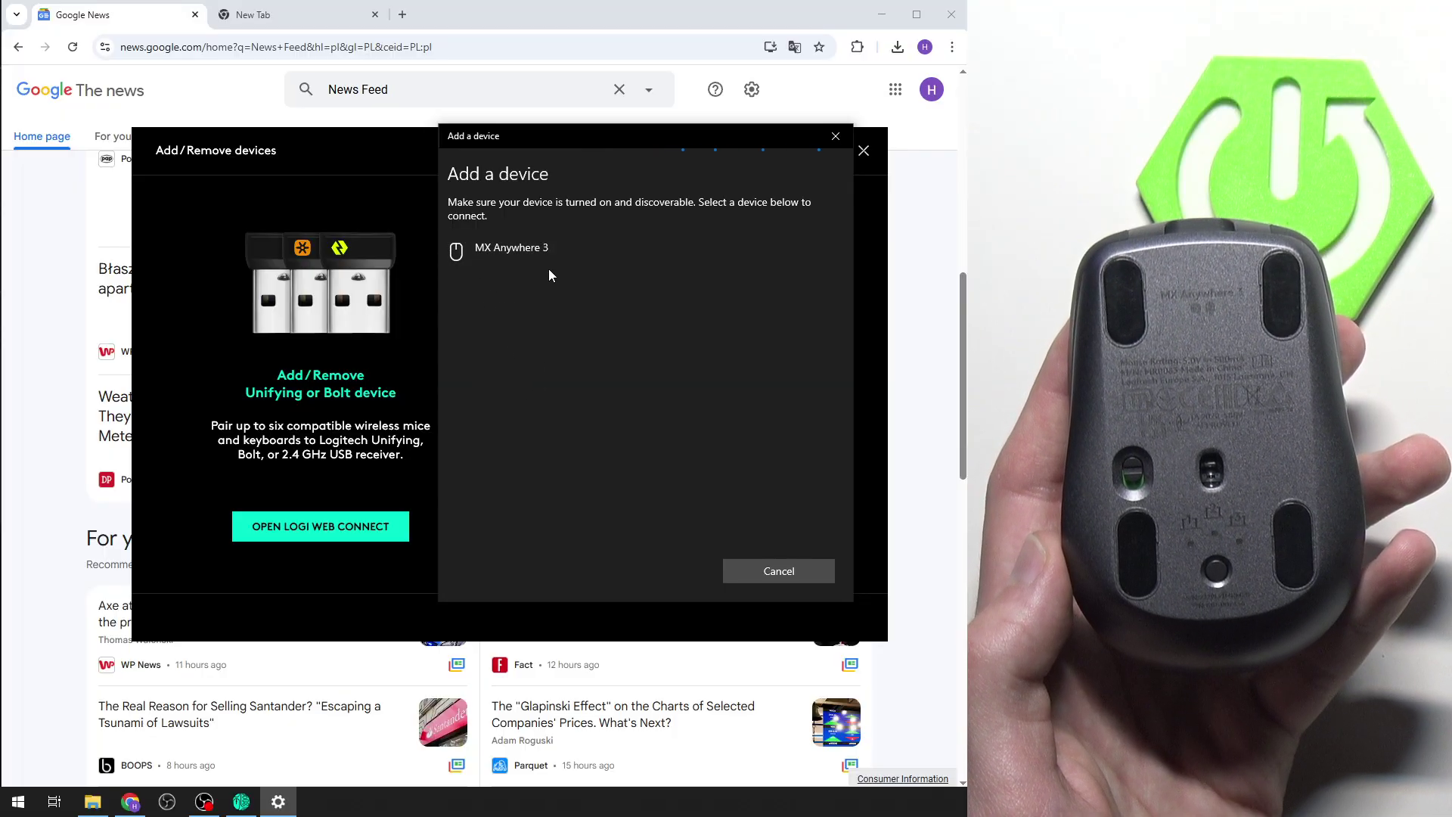
pyautogui.click(525, 258)
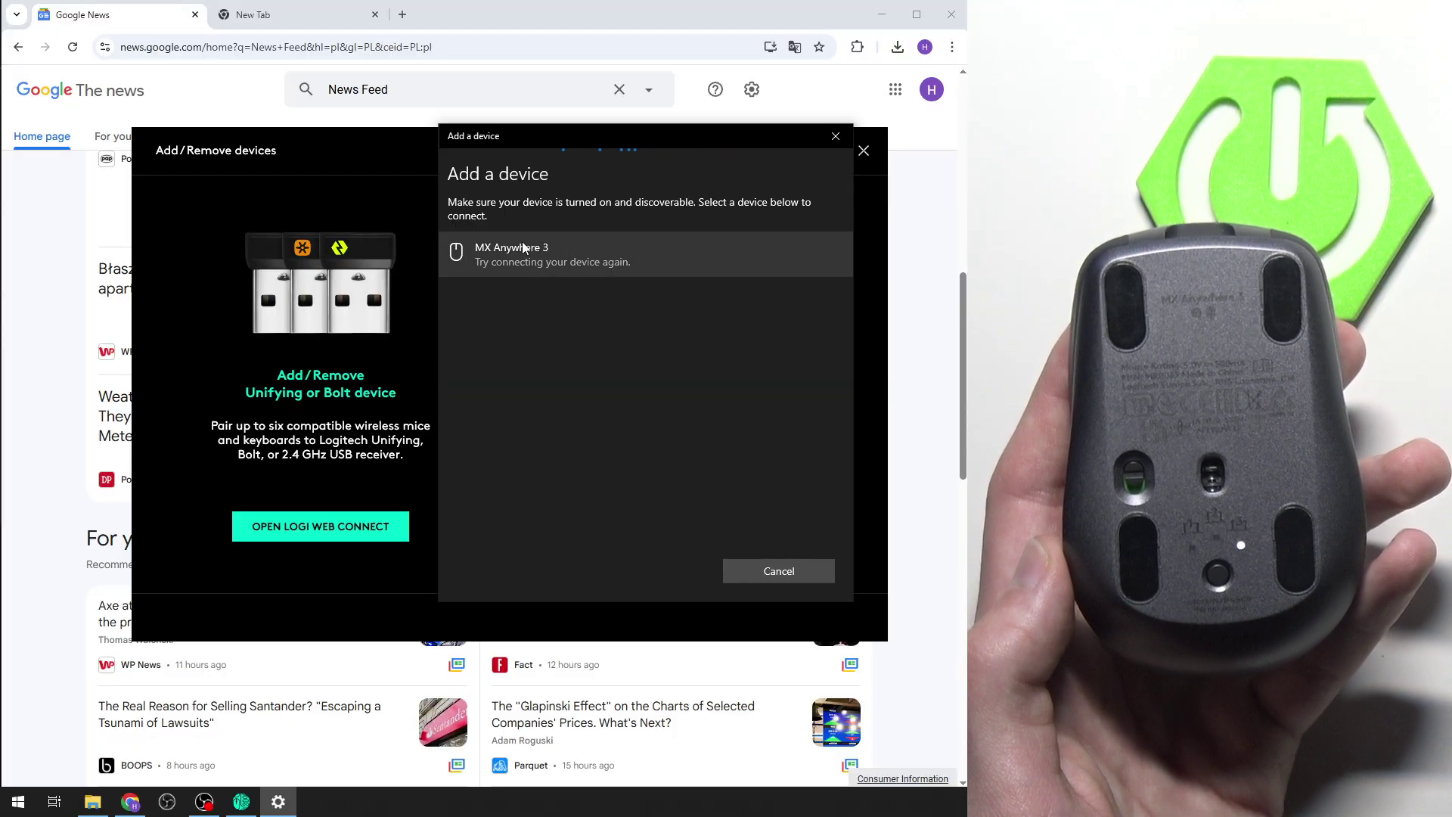
pyautogui.click(504, 255)
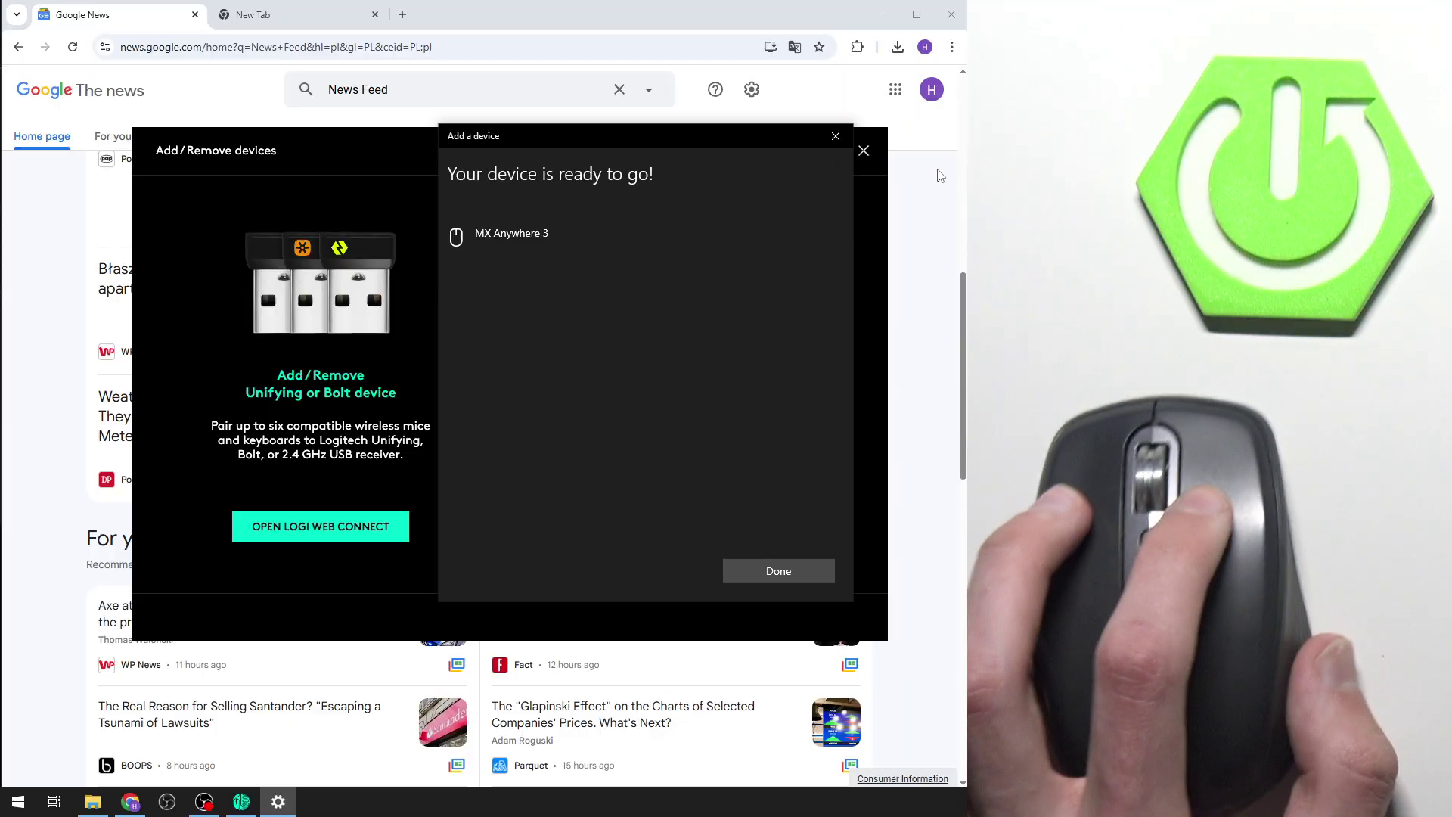
# - Close the Add a device dialog with Done to return to Bluetooth & other devices
pyautogui.click(795, 576)
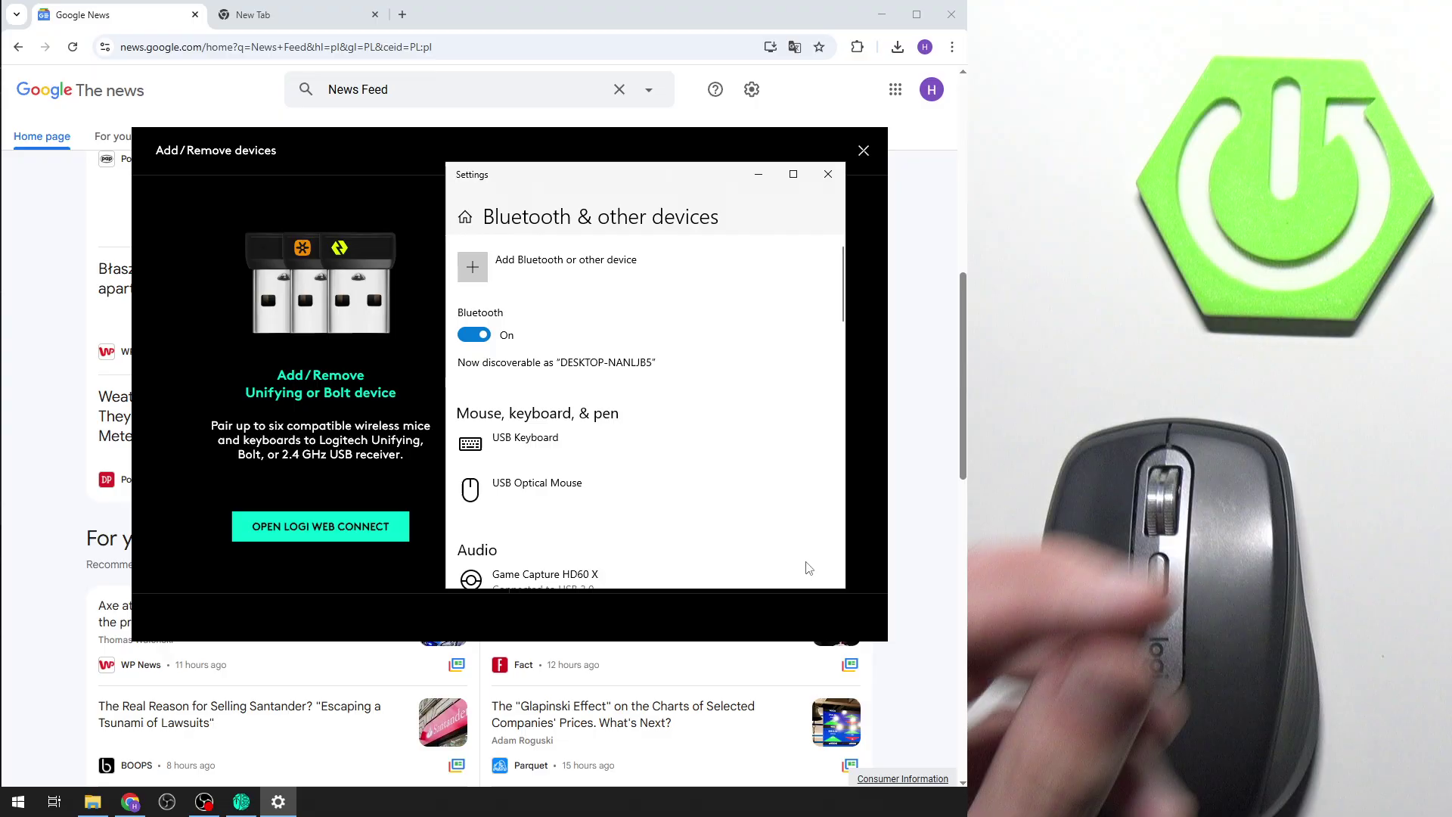